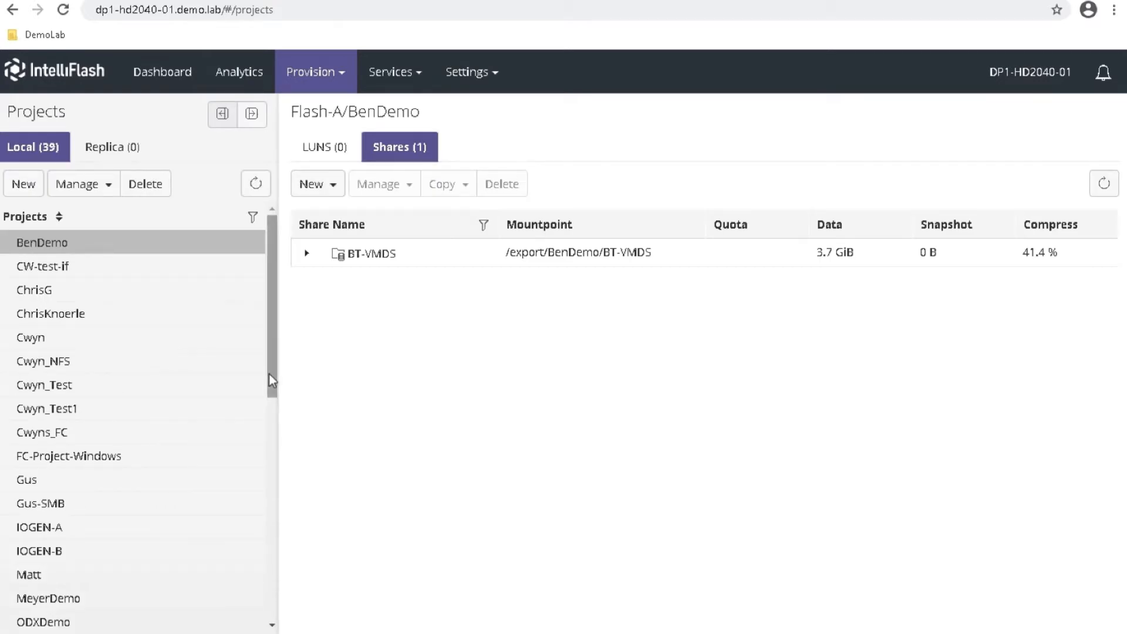
- Create a single thin-provisioned LUN named DemoLun with a size of 500 GiB in the MeyerDemo project
scroll(271, 380, down, 1)
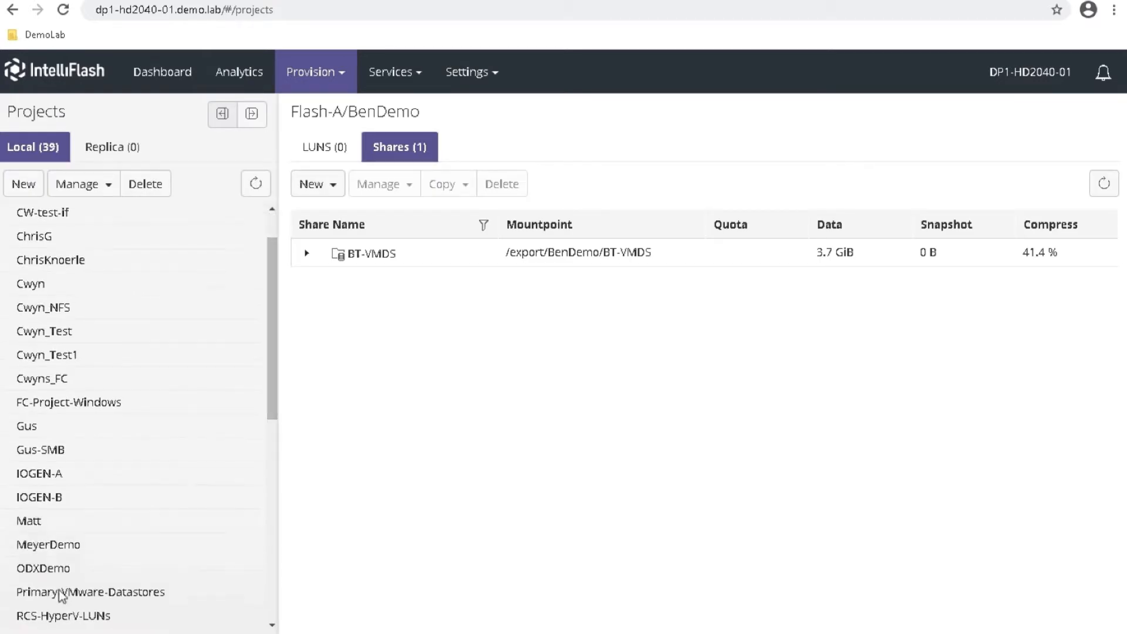
click(58, 544)
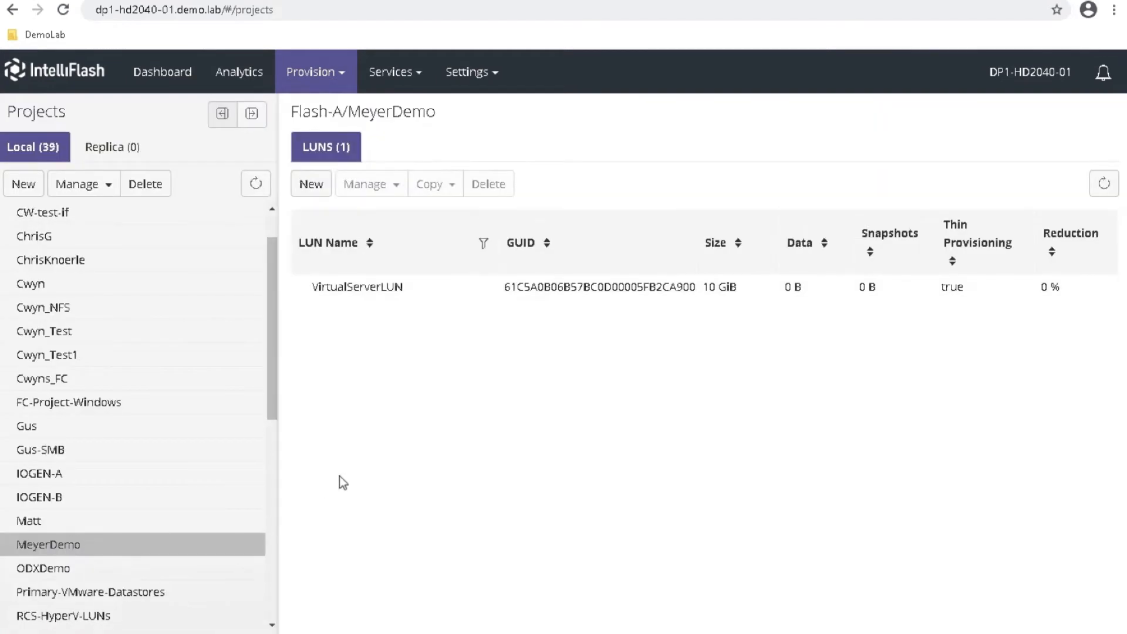
click(313, 186)
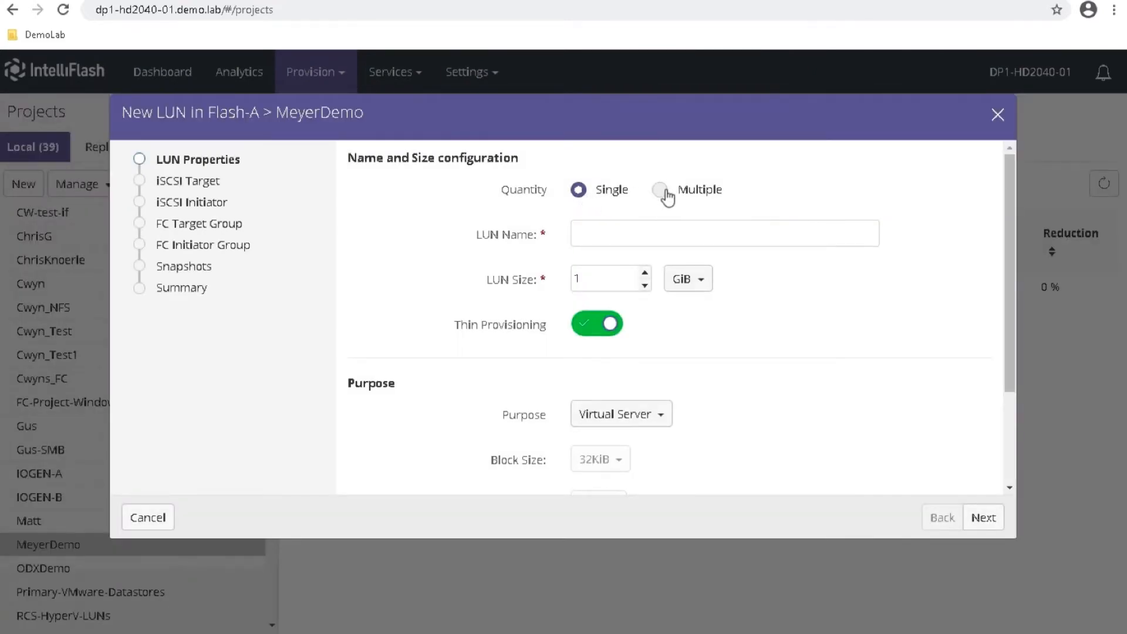
click(662, 190)
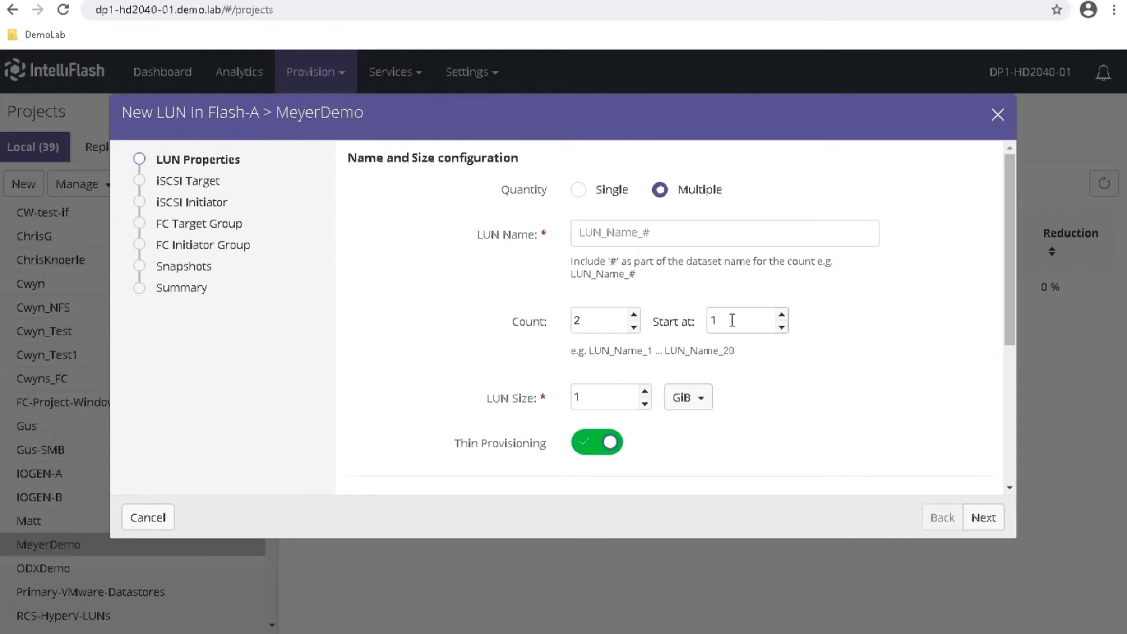
click(580, 192)
click(588, 230)
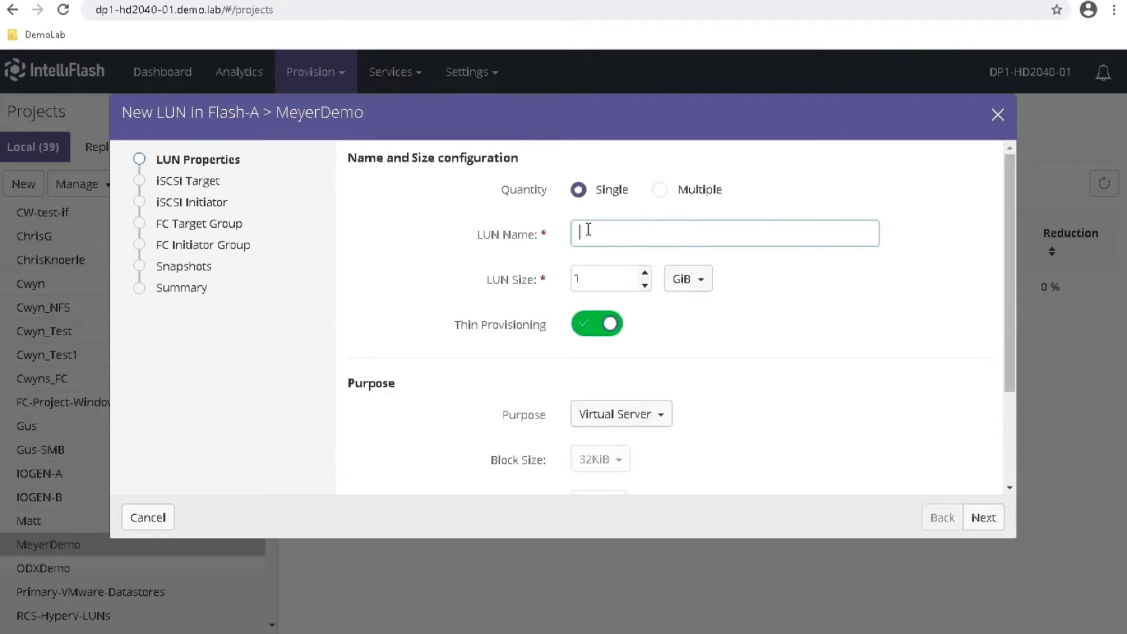
text(DemoLun)
key(Tab)
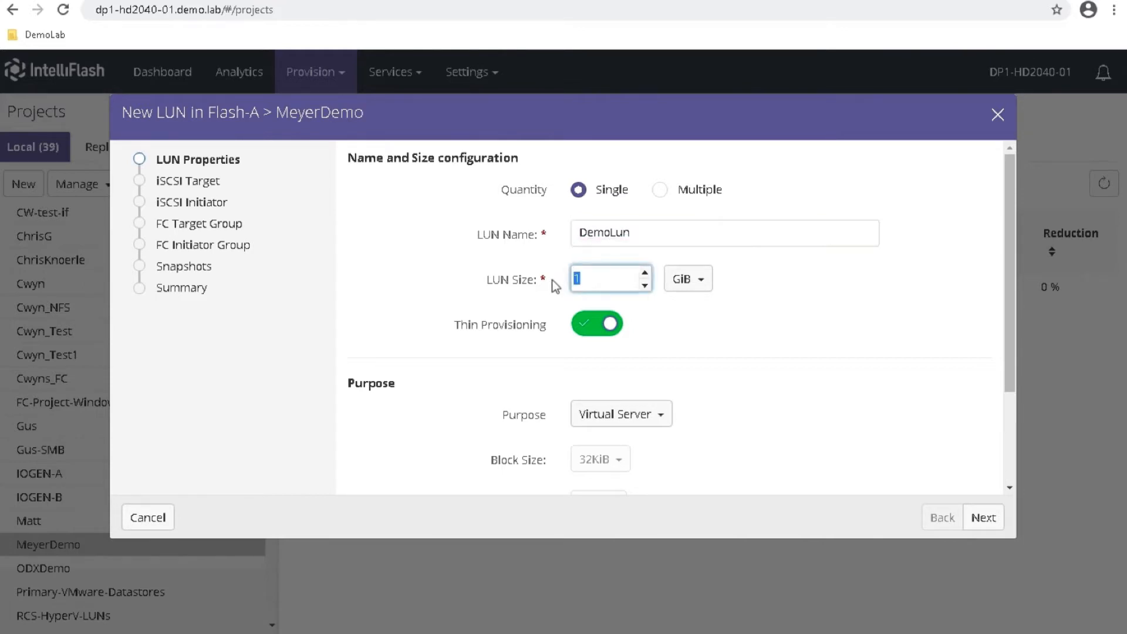
text(500)
click(982, 518)
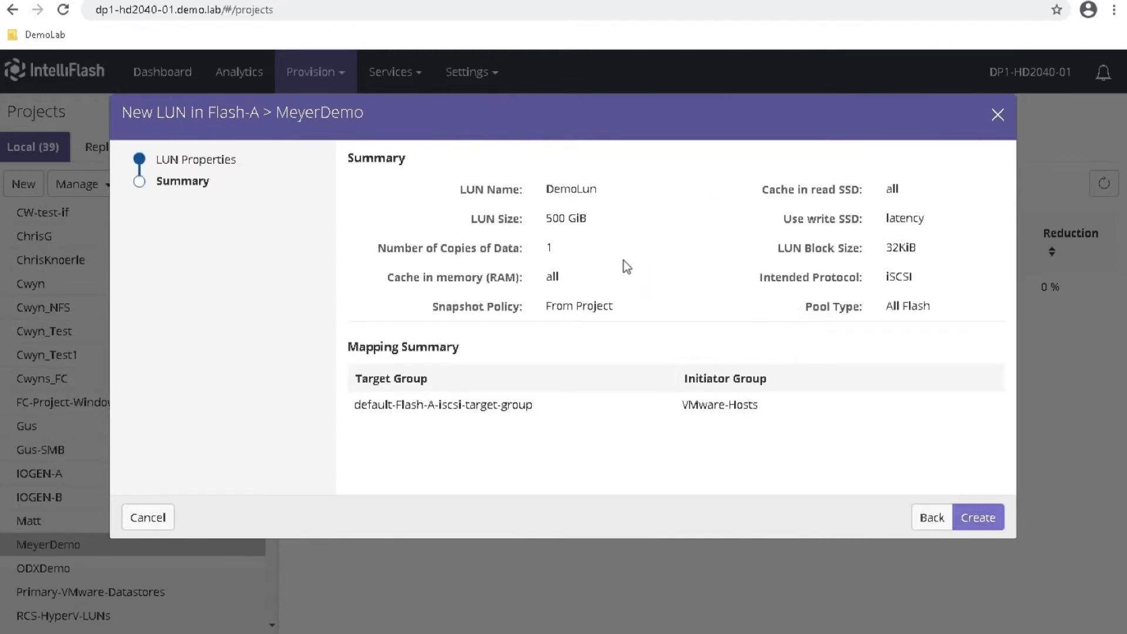
click(977, 516)
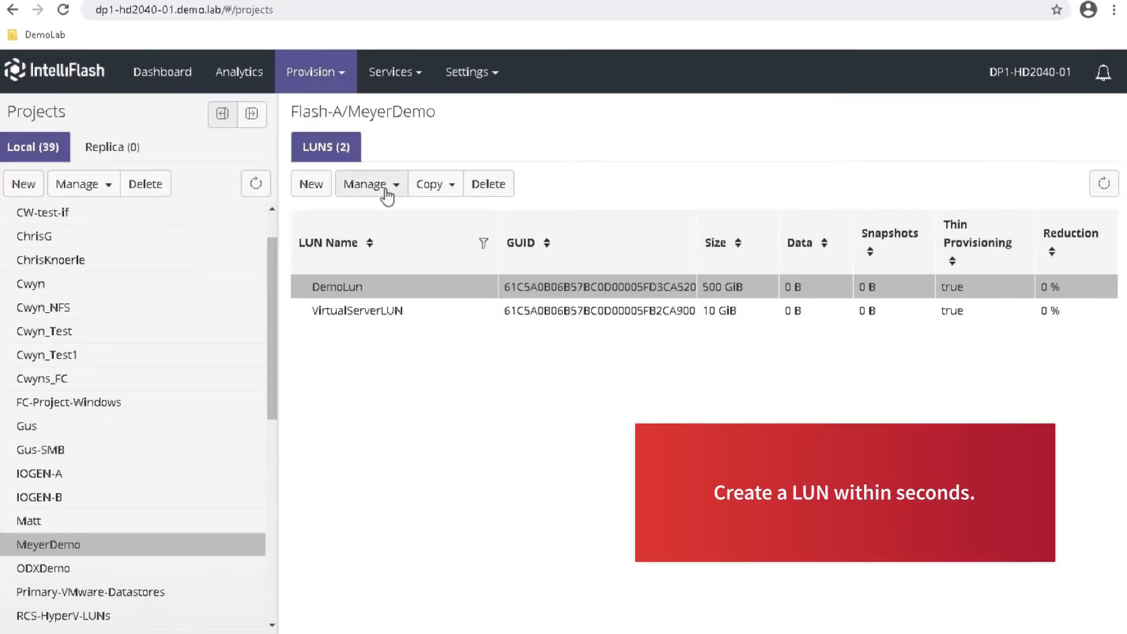
- Create a manual snapshot of DemoLun named SQLupgrade, leaving quiesce off
click(387, 196)
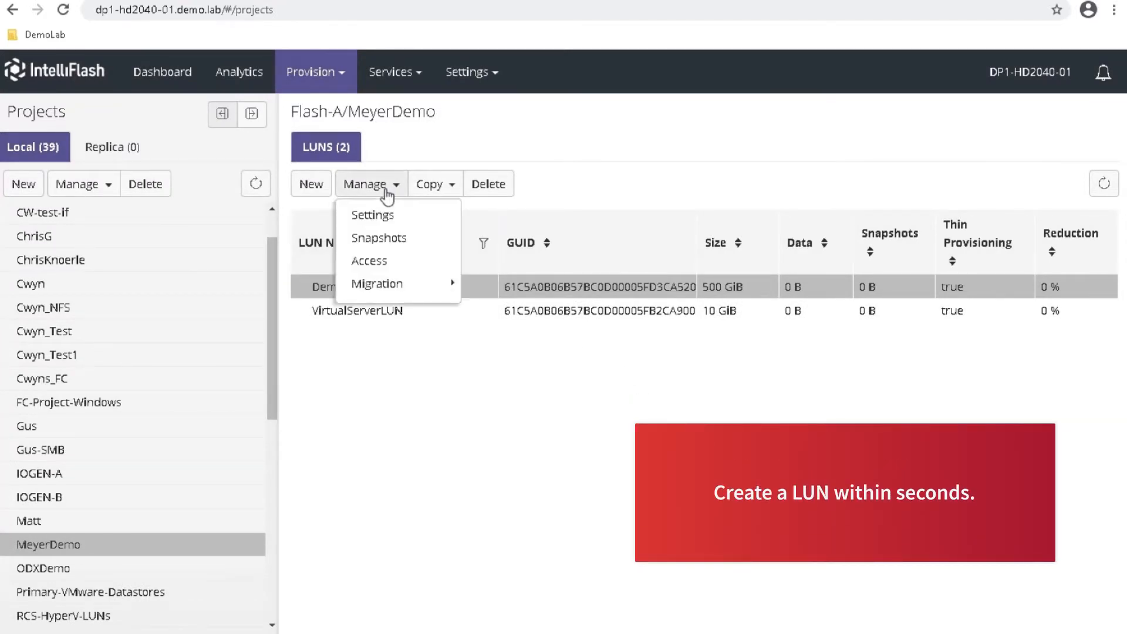
click(401, 241)
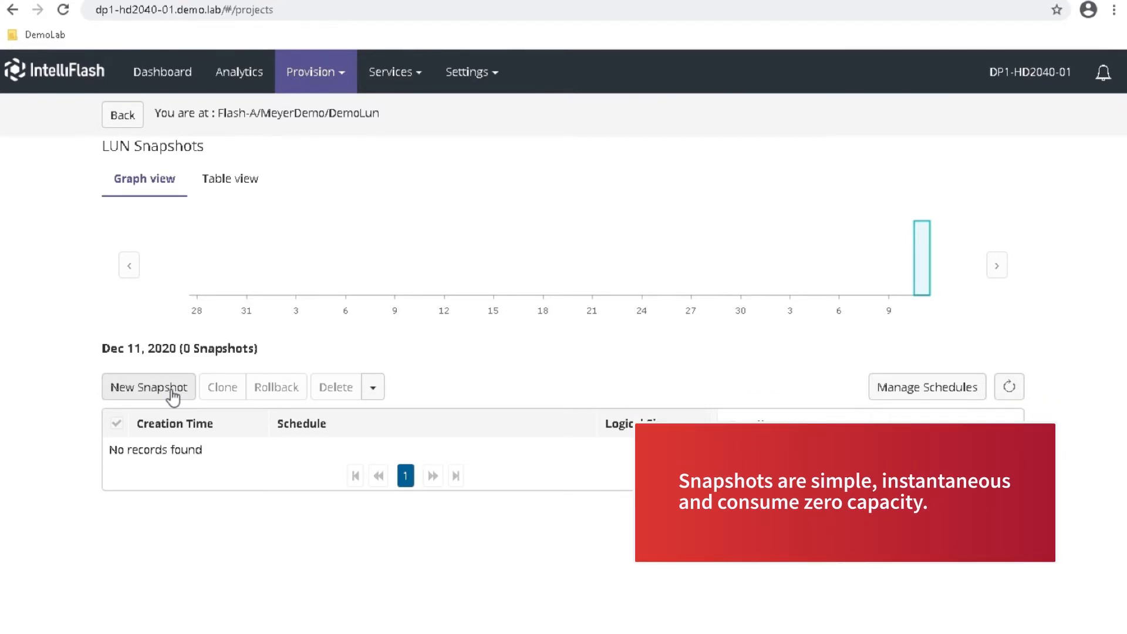
click(149, 388)
click(585, 164)
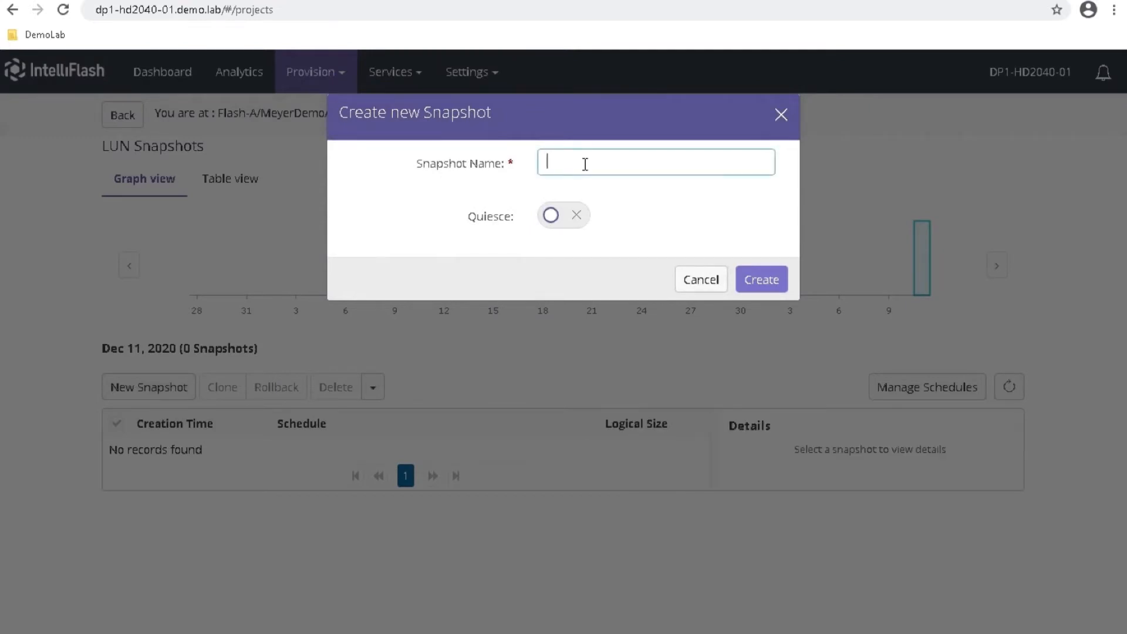
text(SQLuypgrade)
click(575, 161)
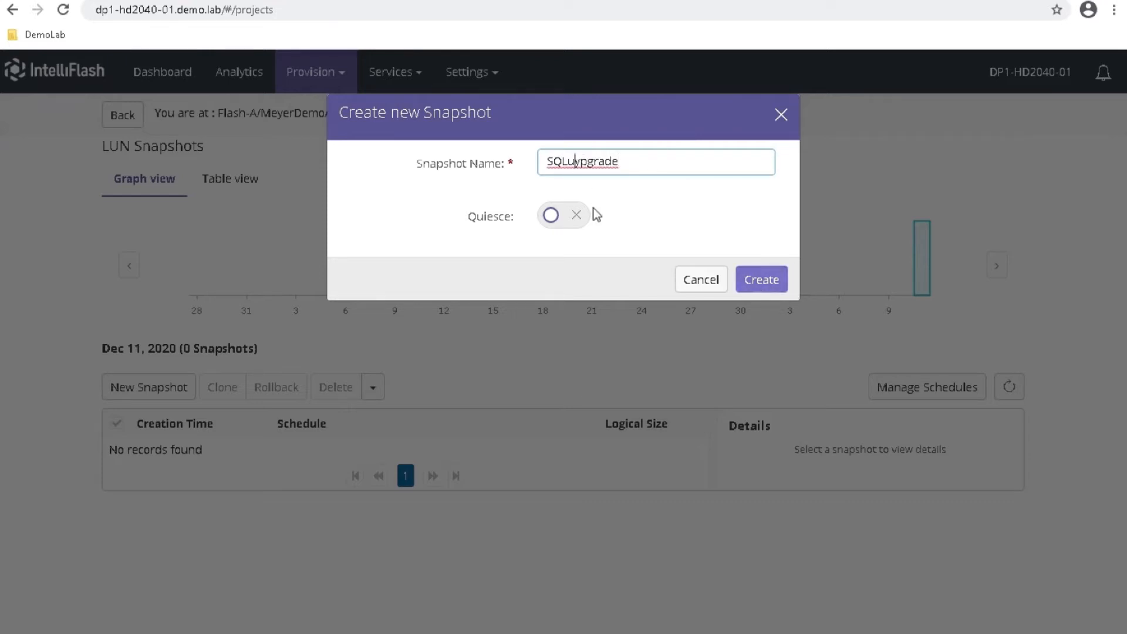
key(Delete)
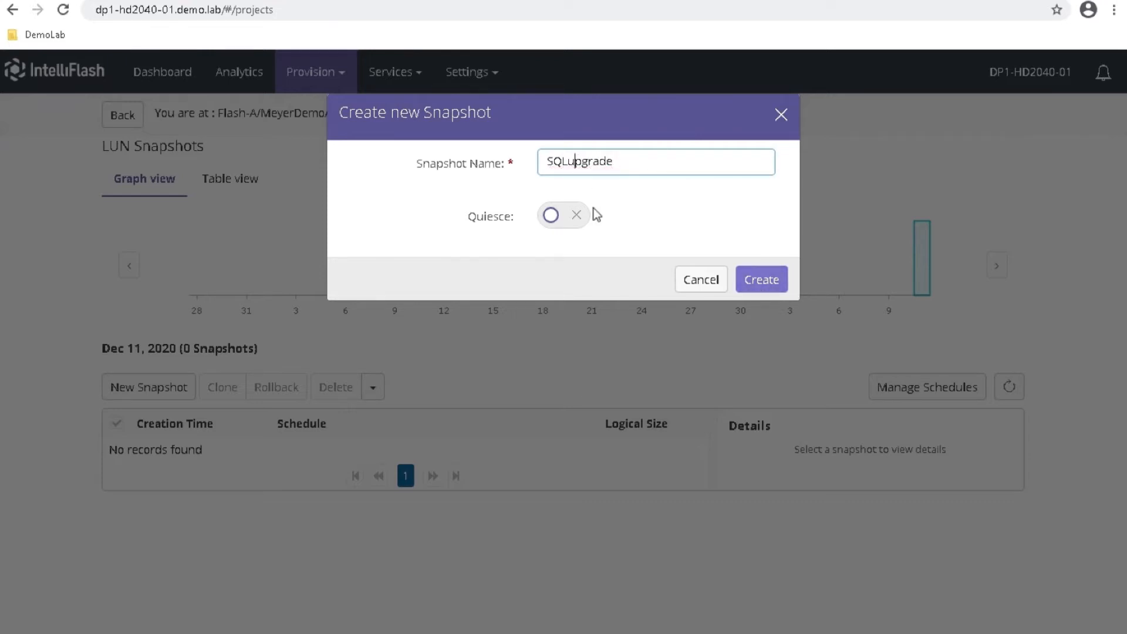
click(763, 281)
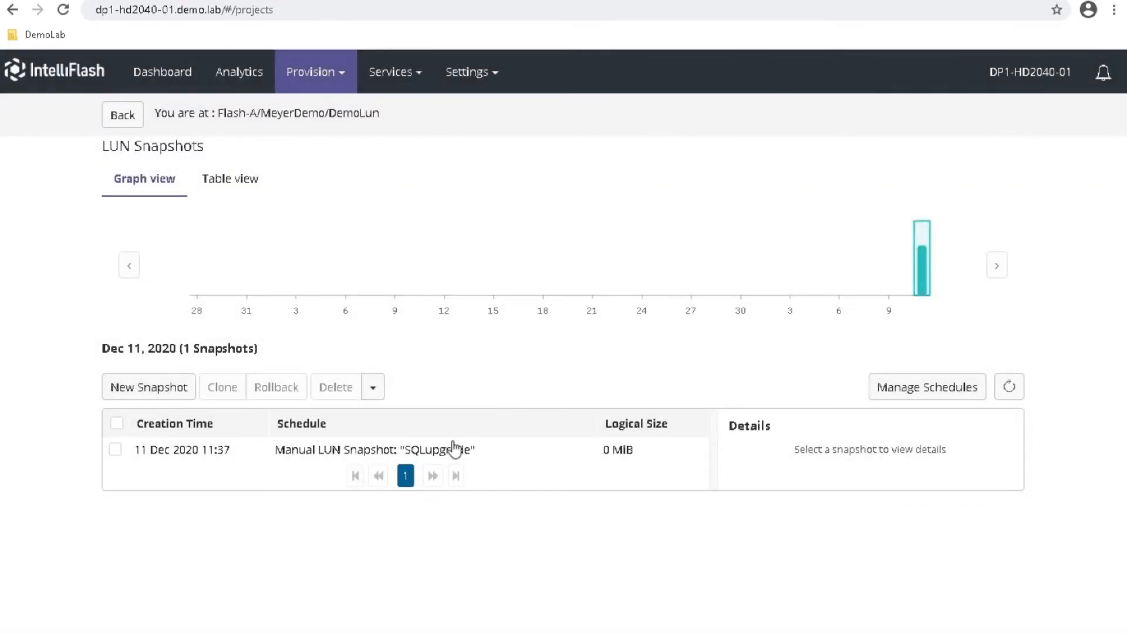
- Clone the SQLupgrade snapshot to a LUN named SQLClone, using iSCSI and the mapping inherited from the project
click(192, 456)
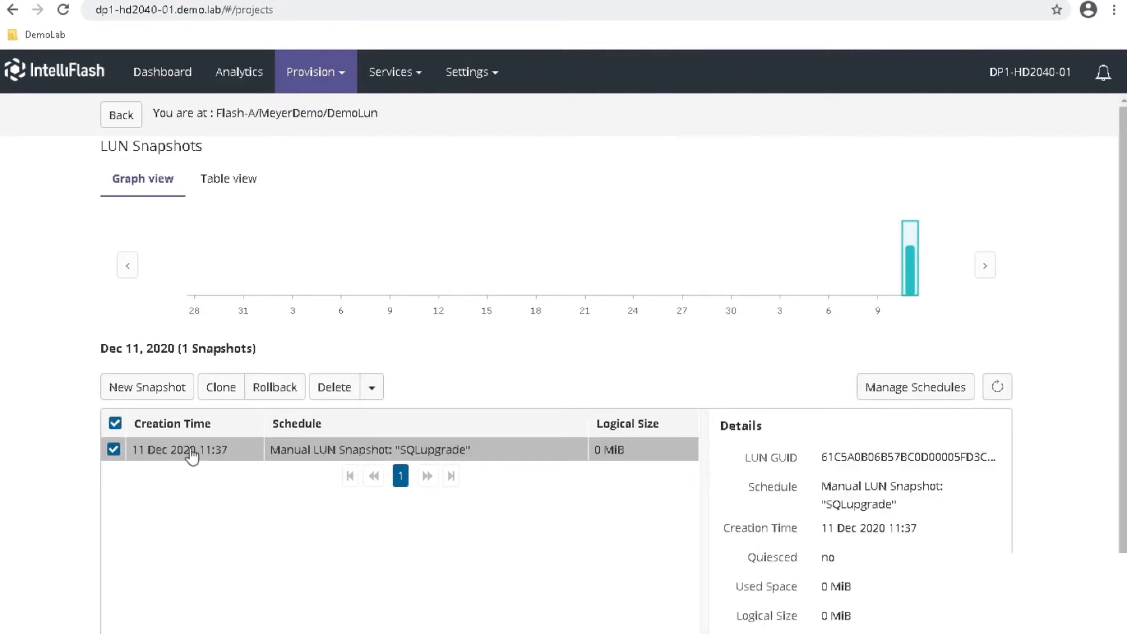
click(219, 392)
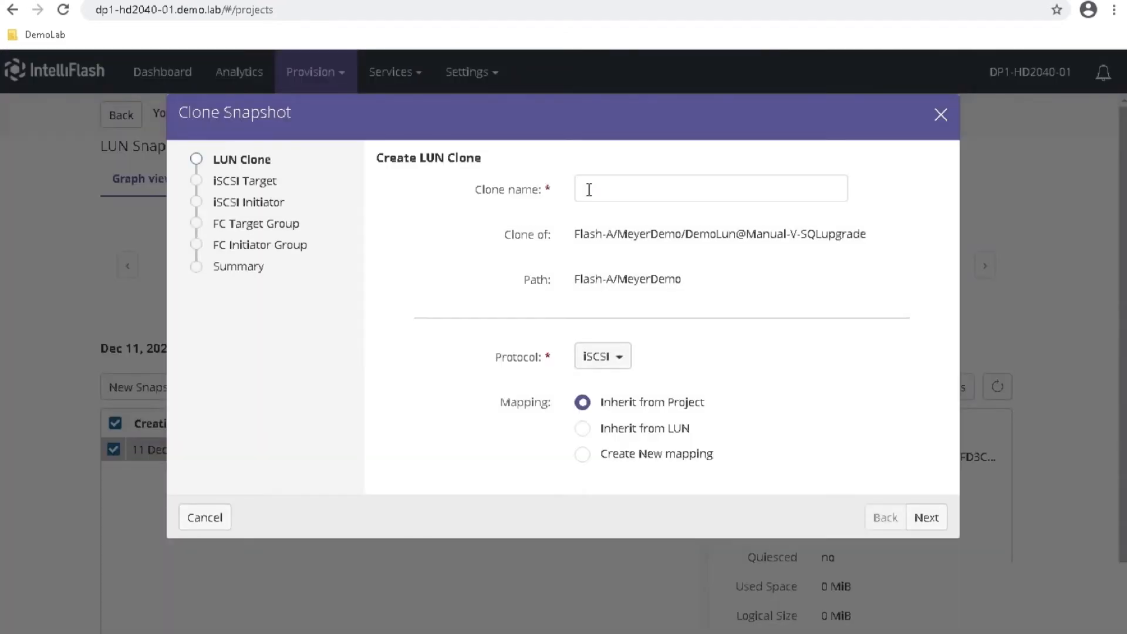
click(589, 189)
text(SQL)
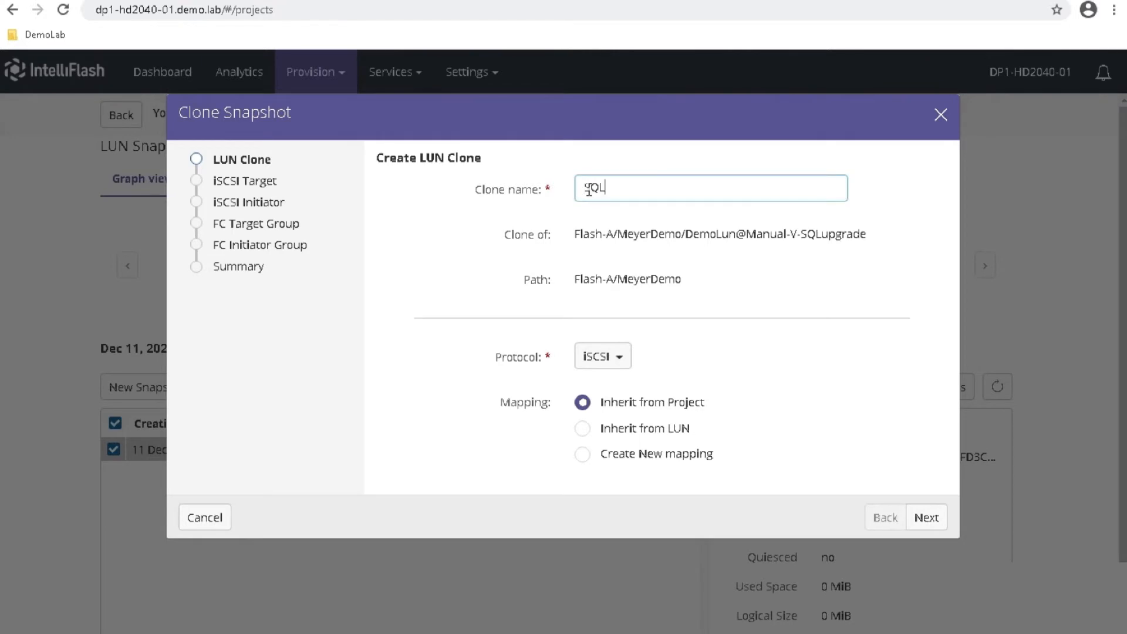
text(Clonb)
key(BackSpace)
text(e)
click(920, 520)
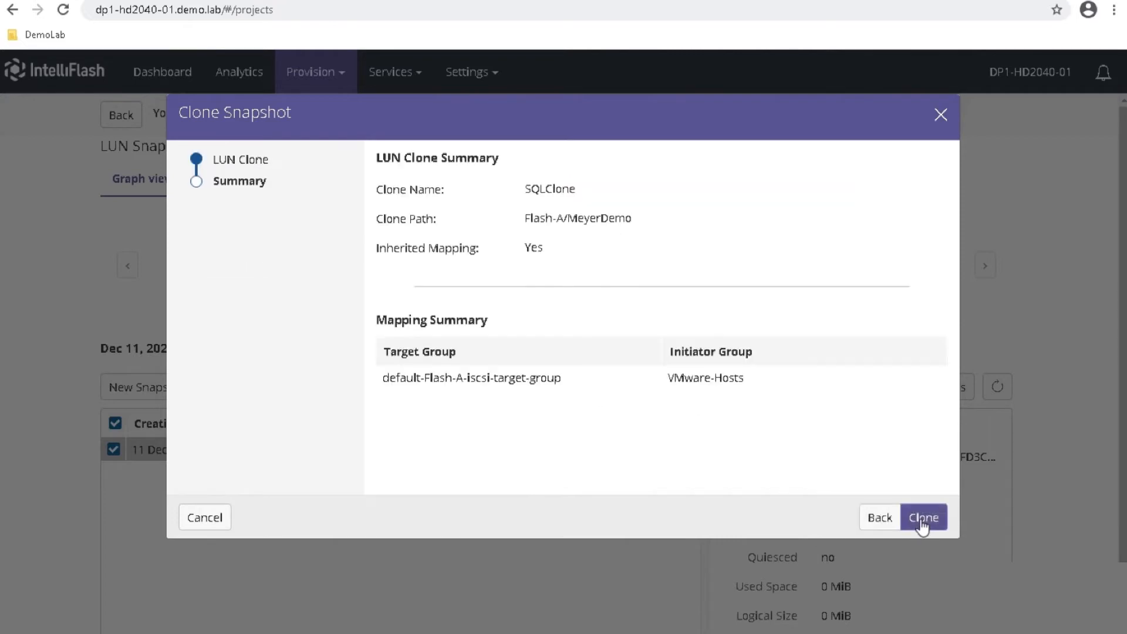
click(920, 522)
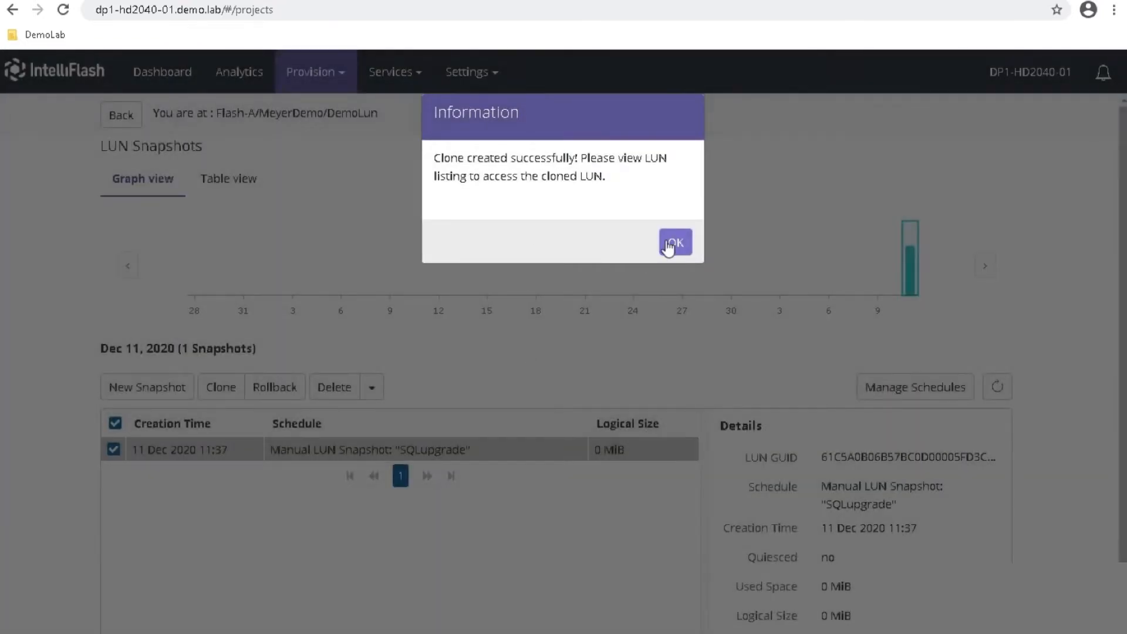
click(674, 240)
- Return to the MeyerDemo LUN list and delete the SQLClone LUN, entering its exact name to confirm
click(121, 115)
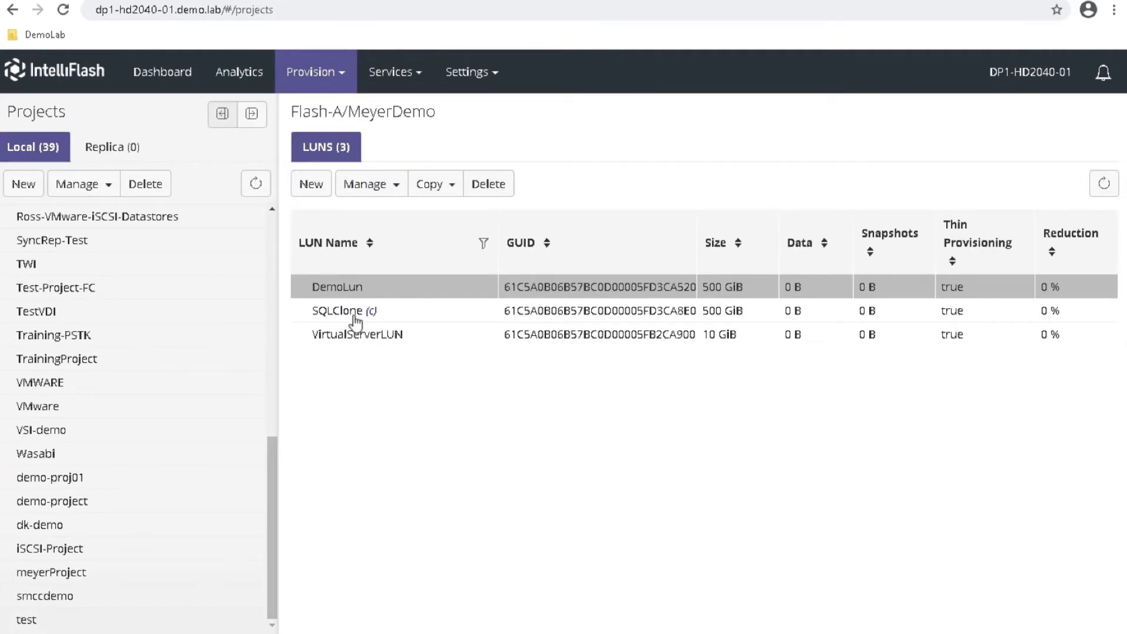
mouse_move(371, 315)
click(387, 320)
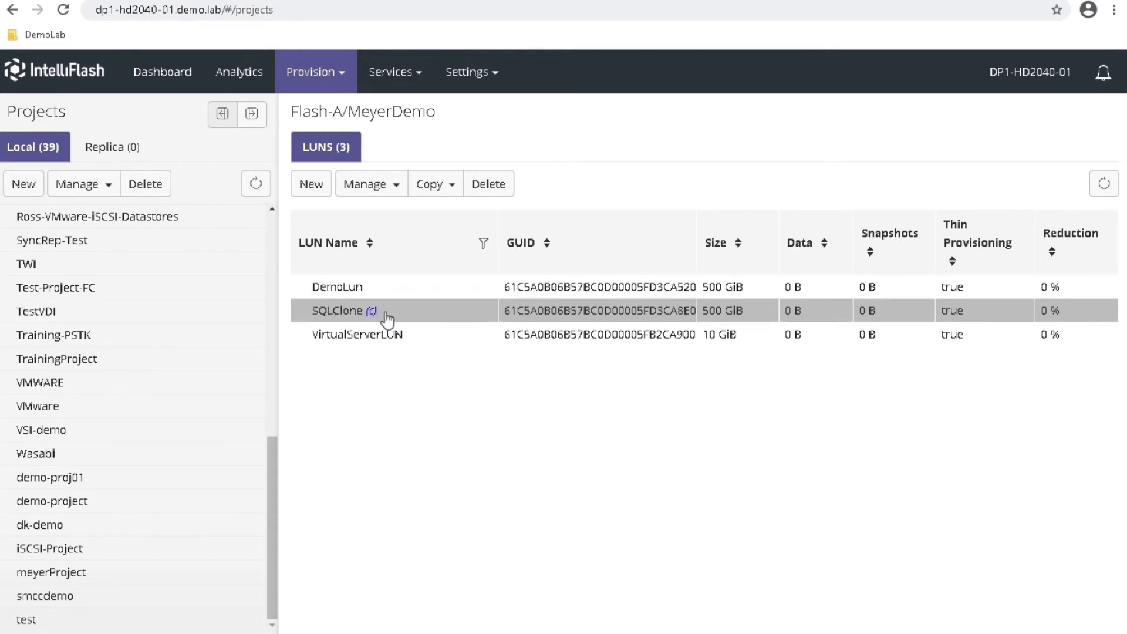
right_click(387, 320)
click(596, 159)
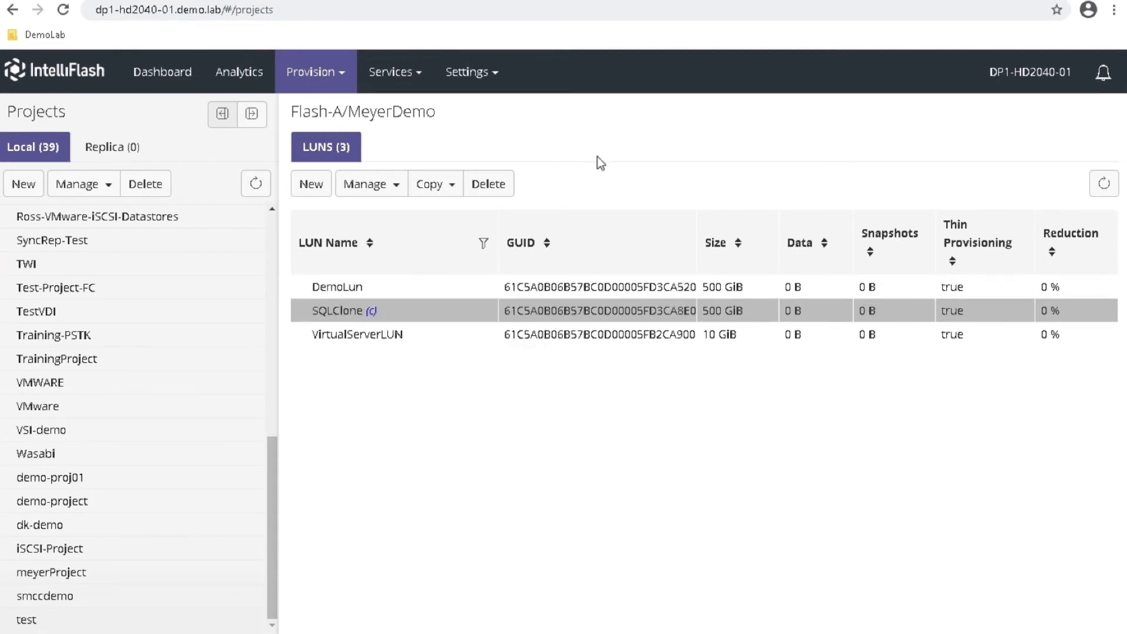
click(489, 185)
click(518, 292)
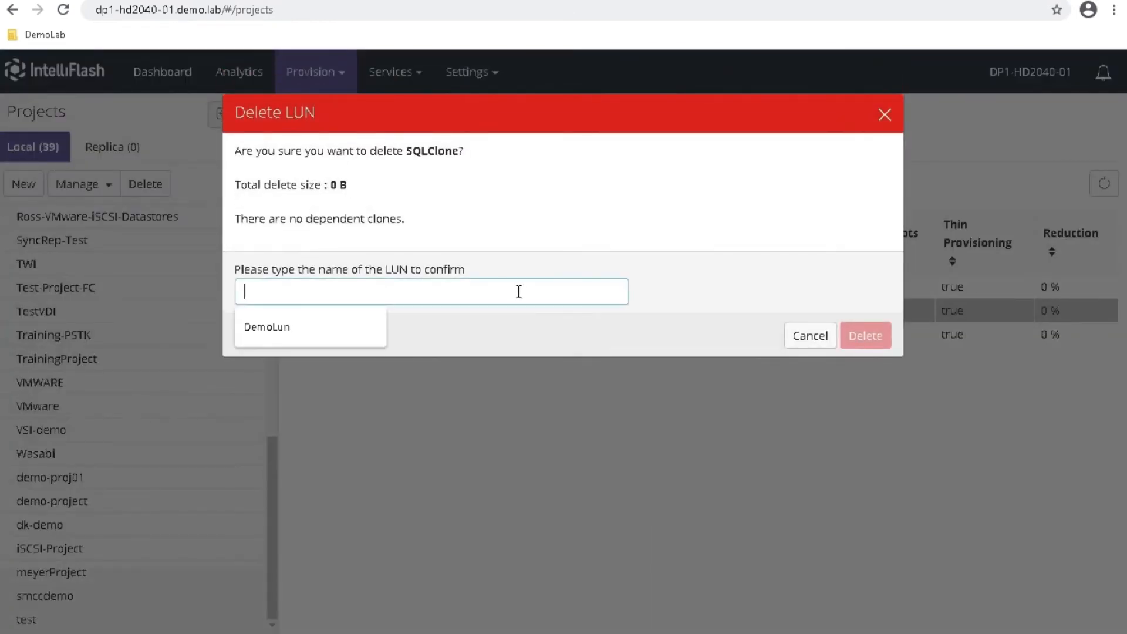
text(SQLclone)
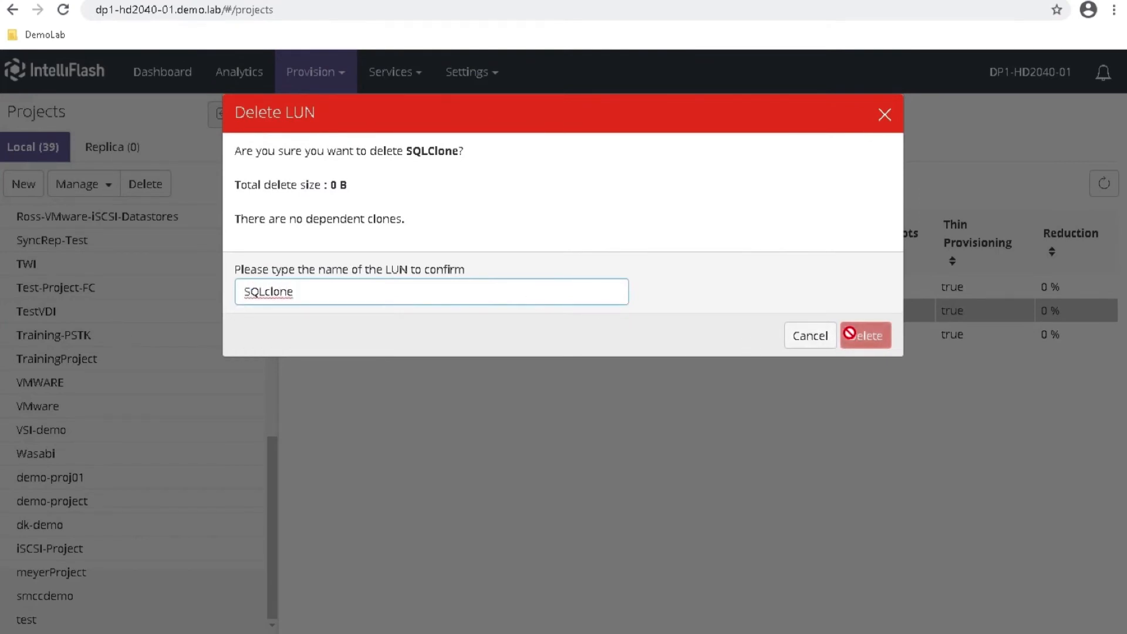
click(269, 292)
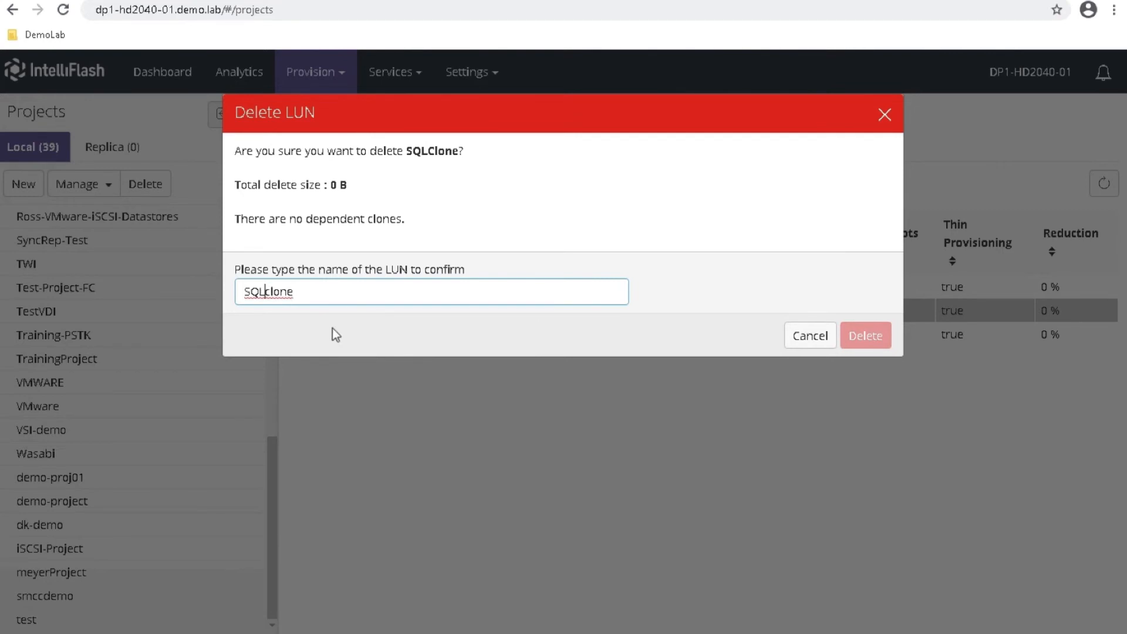
key(BackSpace)
text(C)
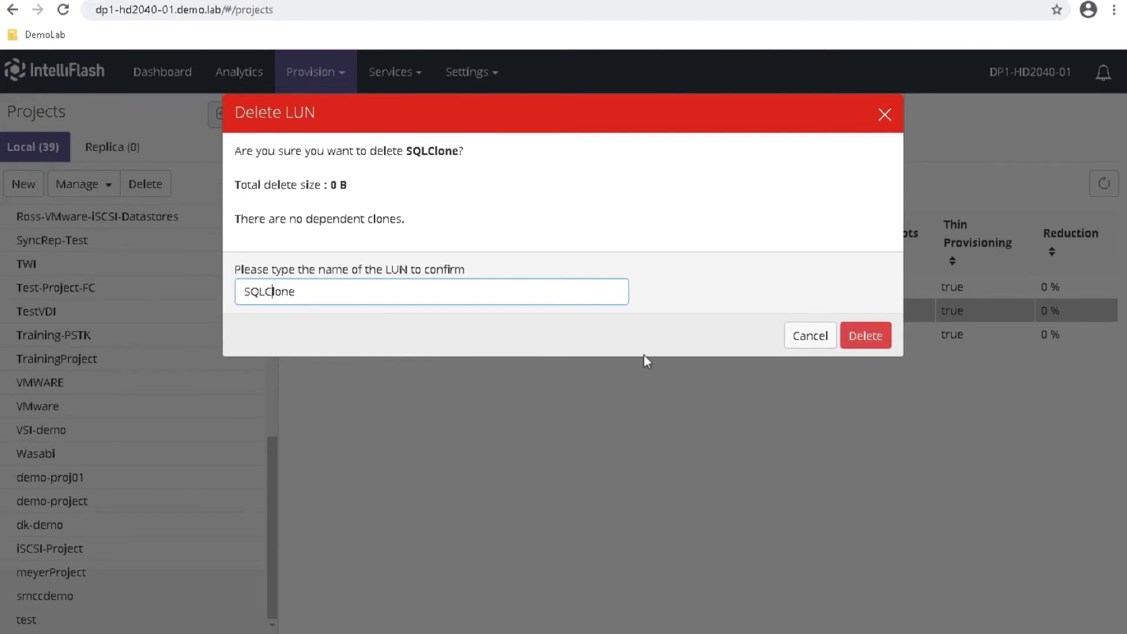
click(864, 348)
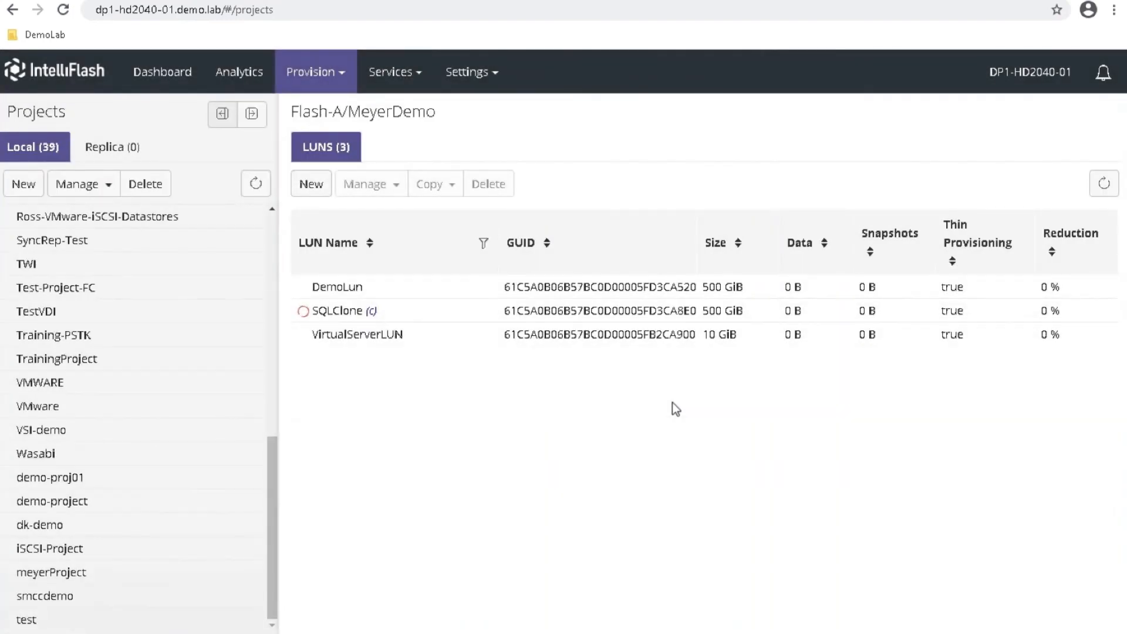
- Override the project snapshot schedule settings for DemoLun and add a snapshot schedule
click(355, 289)
click(379, 197)
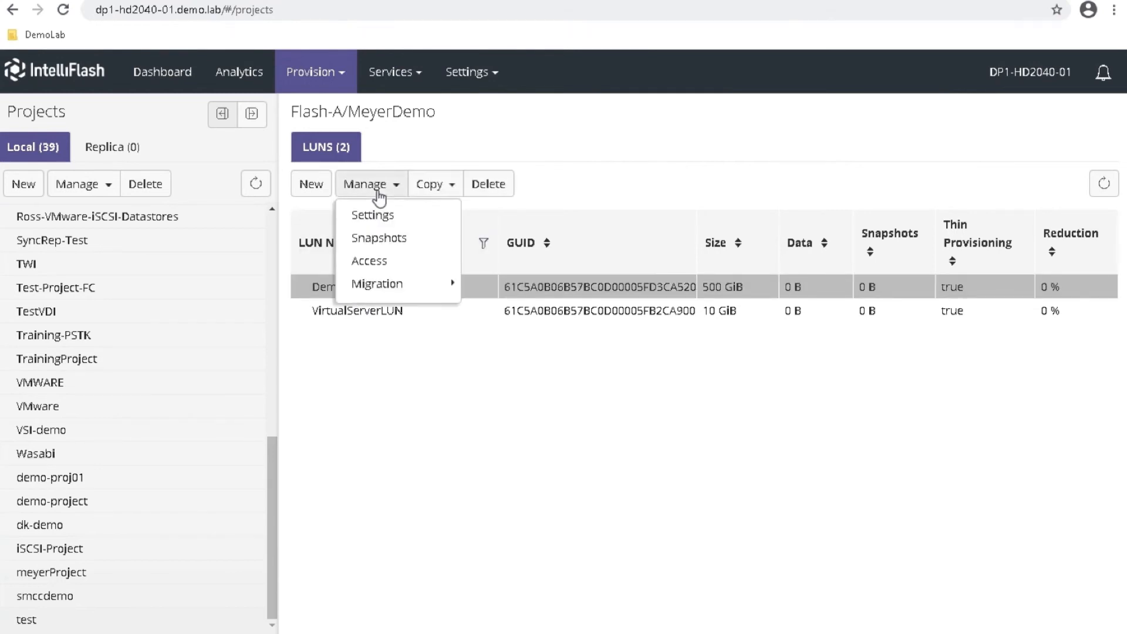
click(385, 235)
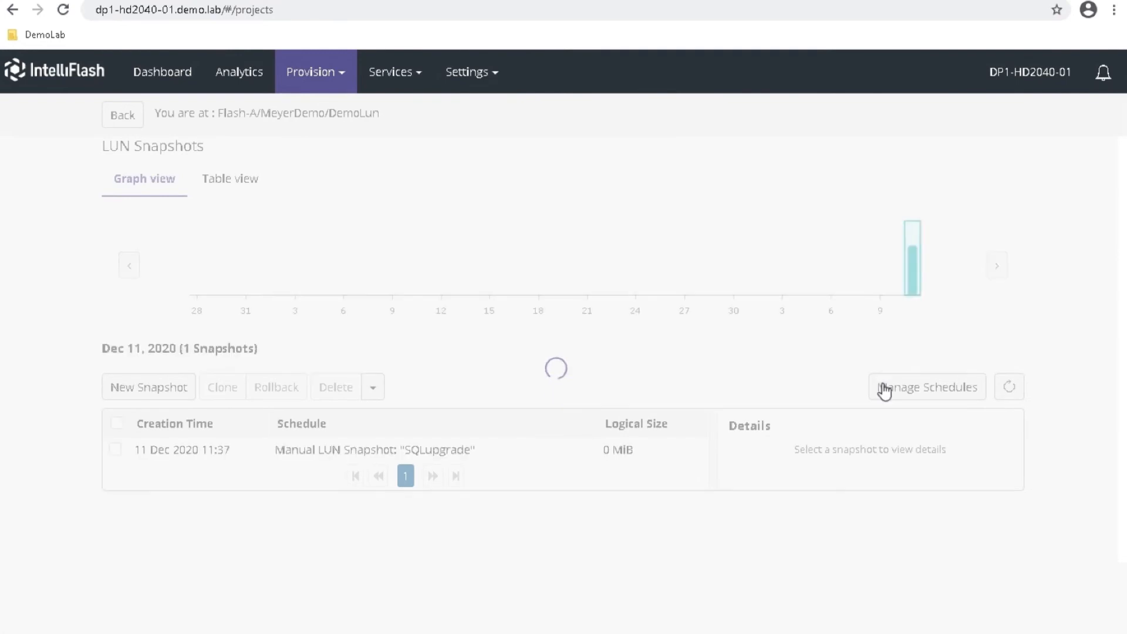
click(946, 380)
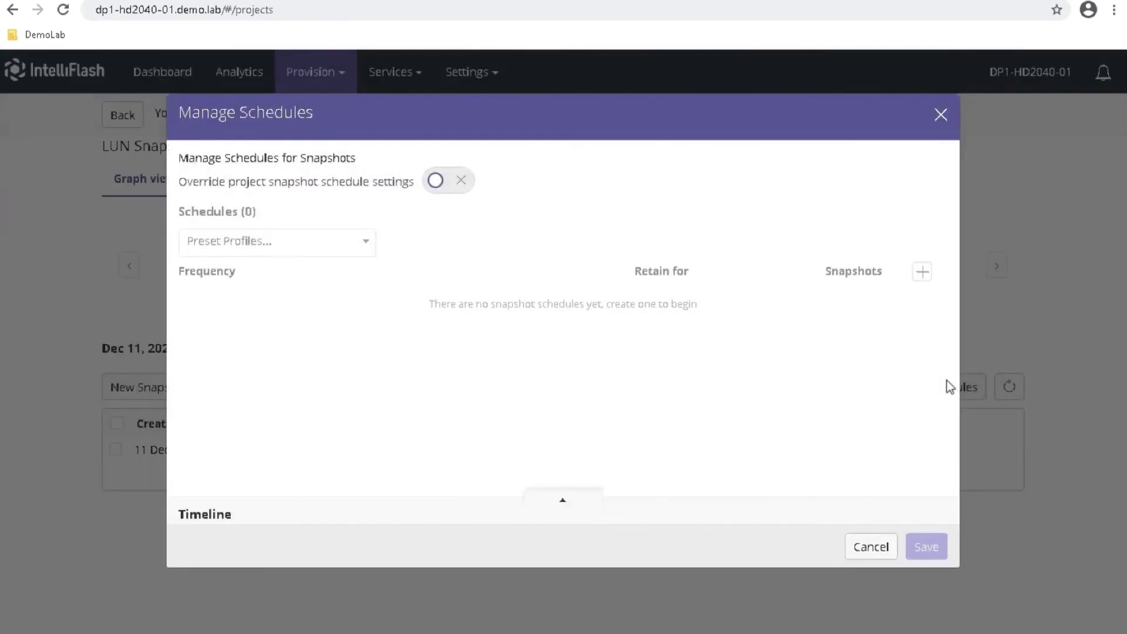
click(437, 181)
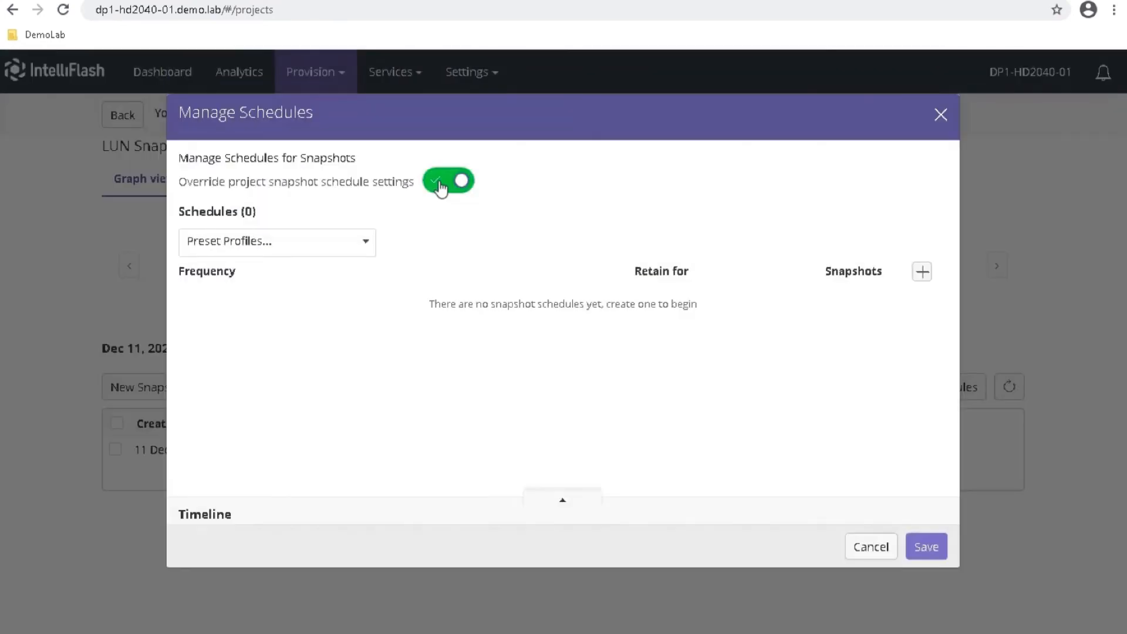
click(923, 273)
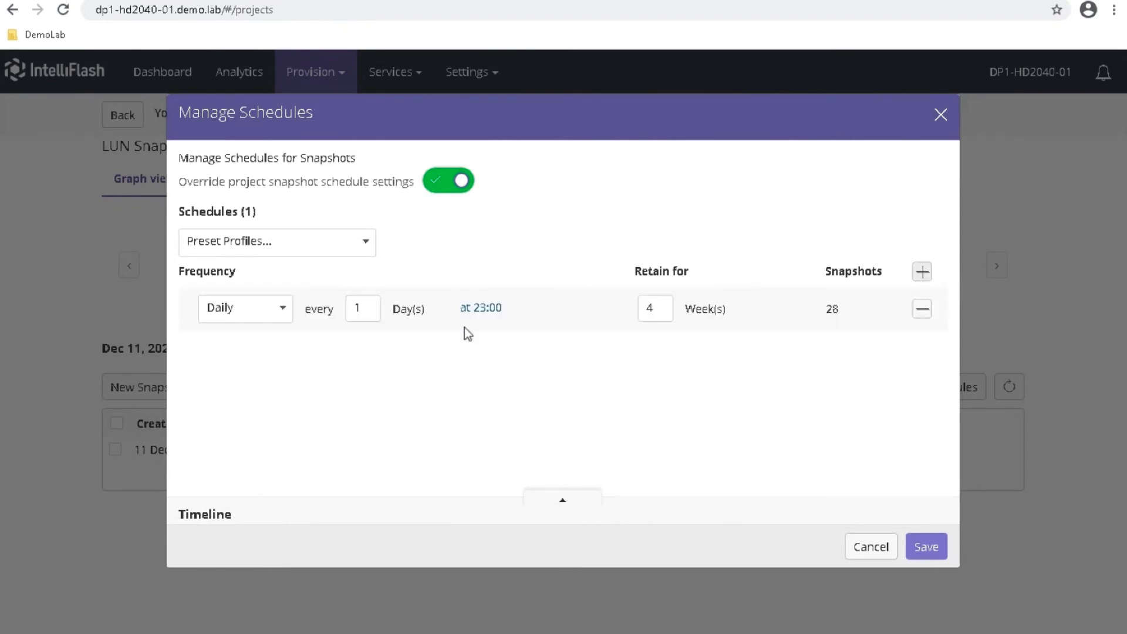
- Set the new snapshot schedule's frequency to Hourly and its retention to 2 days
click(282, 311)
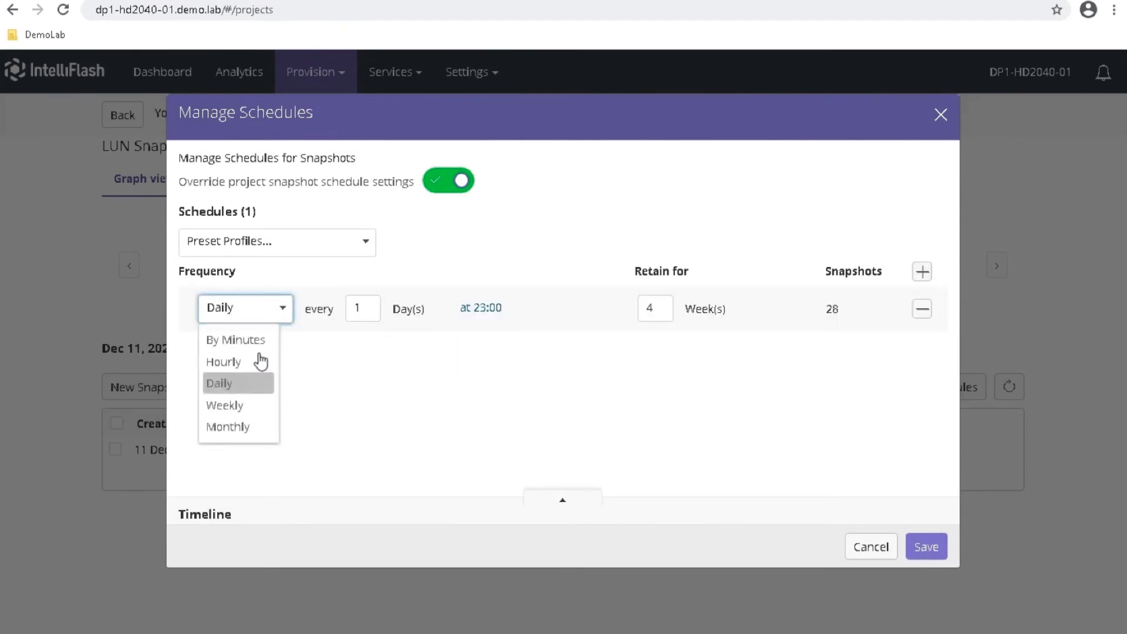
click(250, 362)
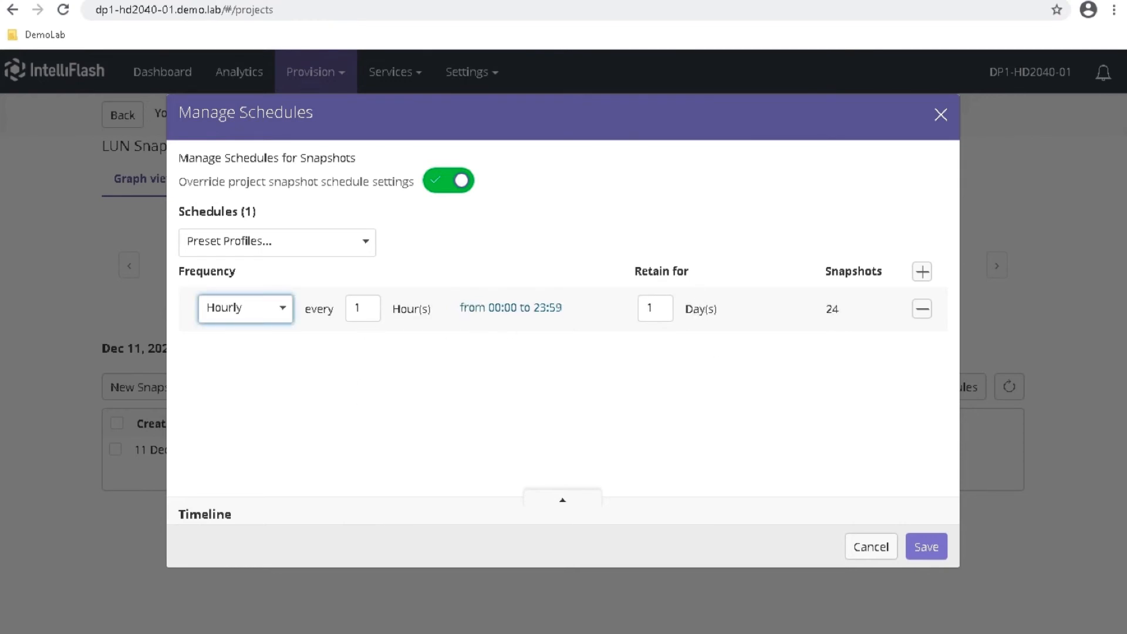
click(658, 309)
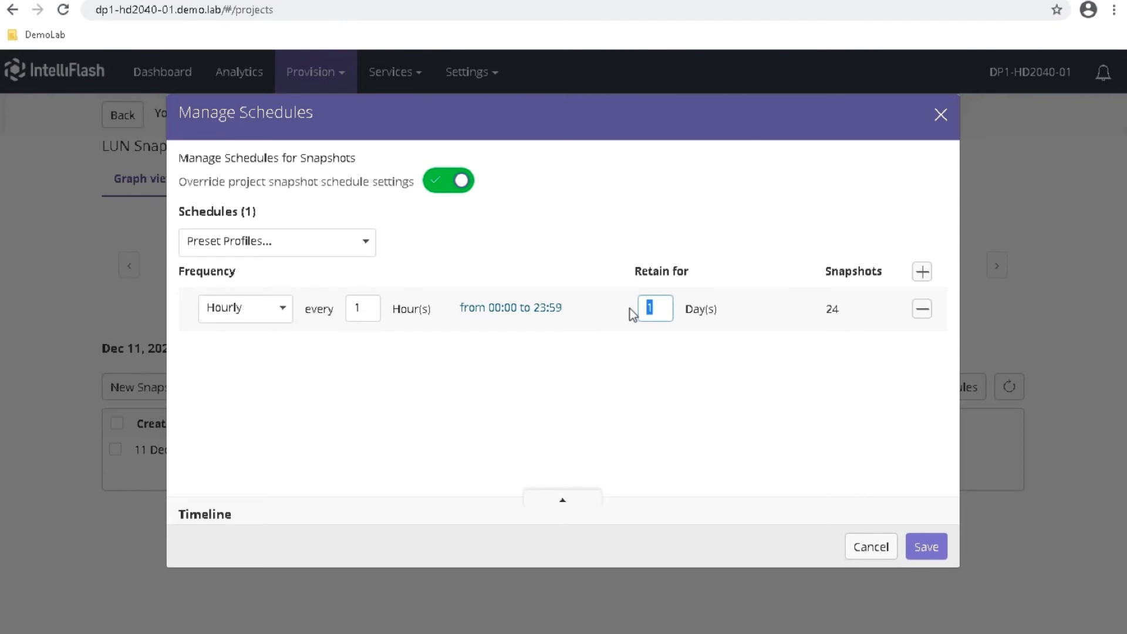
text(3)
click(653, 286)
double_click(649, 309)
key(BackSpace)
text(2)
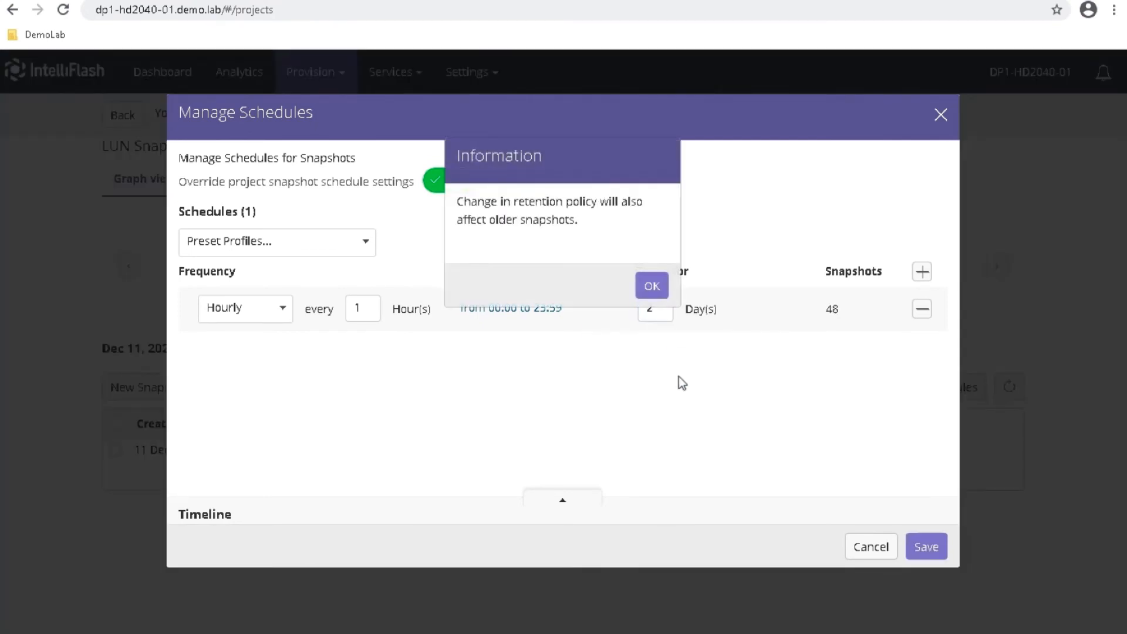
click(650, 285)
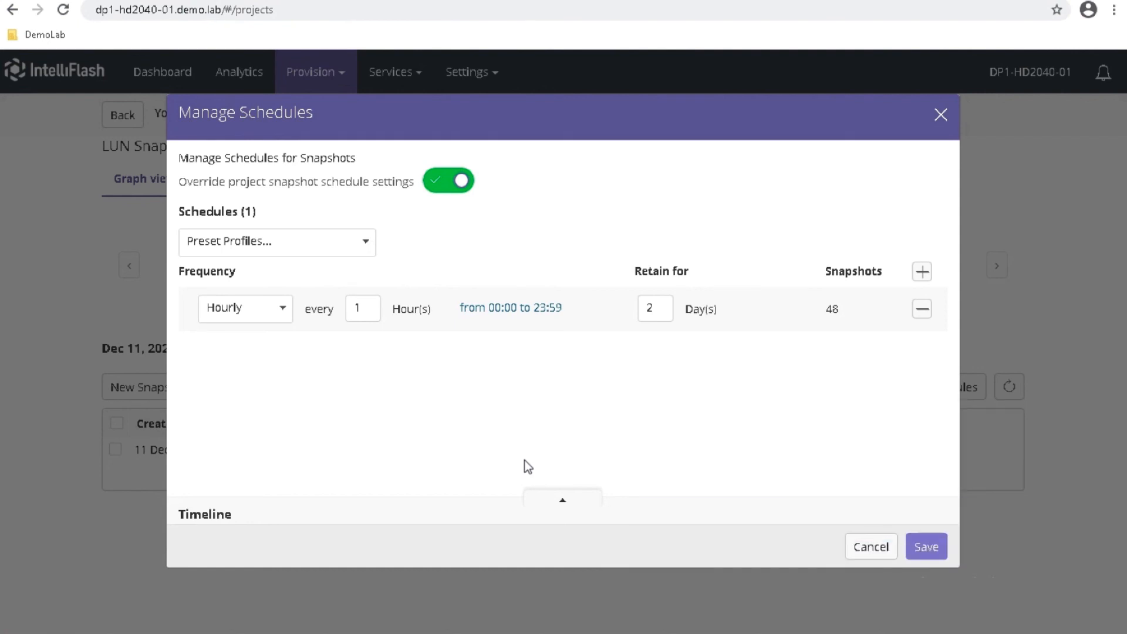
- Add a second snapshot schedule with a daily frequency alongside the hourly one
click(921, 271)
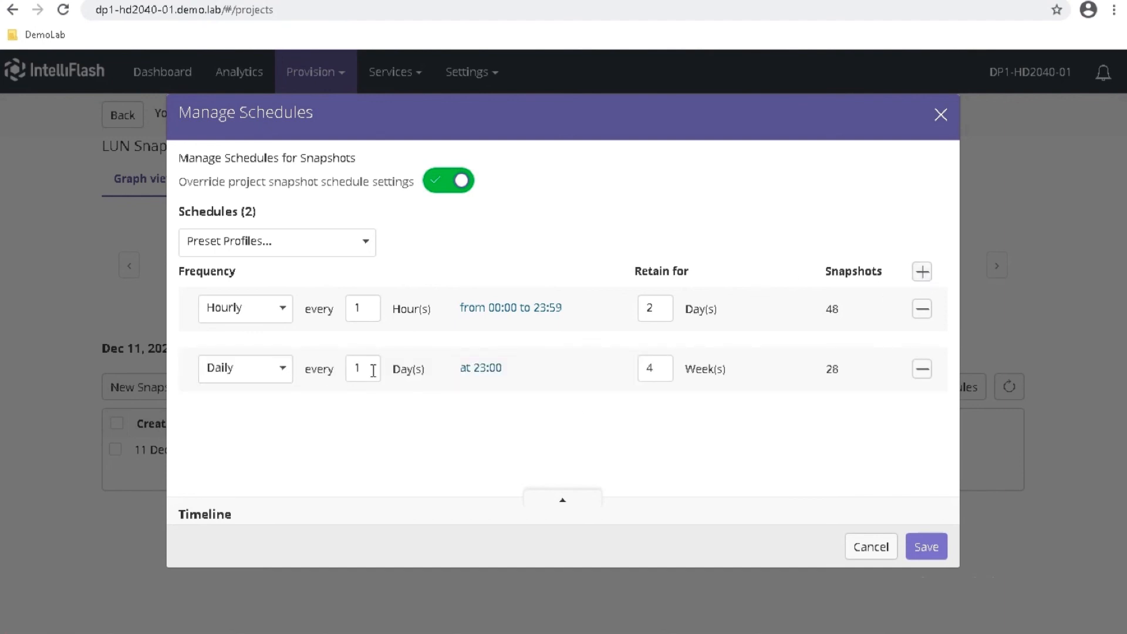